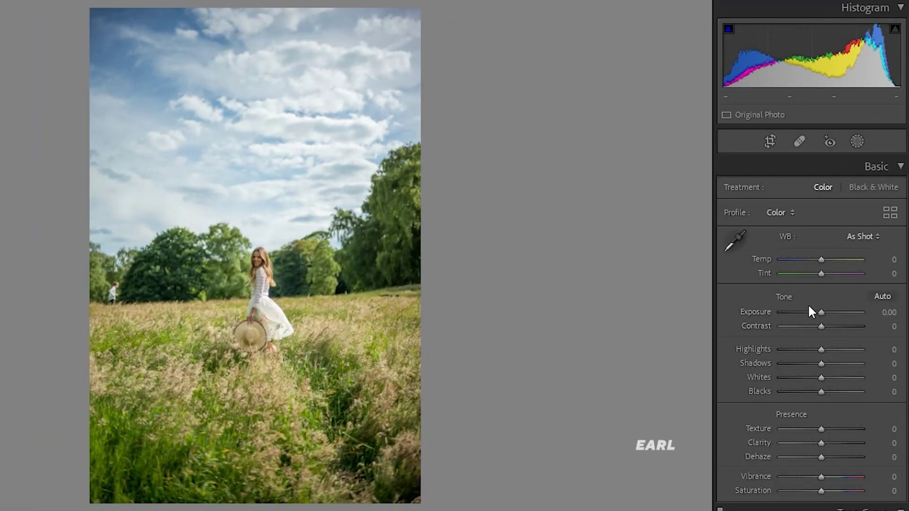
# - Set Basic tone to Exposure +0.44, Contrast -44, Highlights +33, Shadows +7, Whites +21, Blacks -12
pyautogui.moveTo(822, 313); pyautogui.dragTo(825, 313)
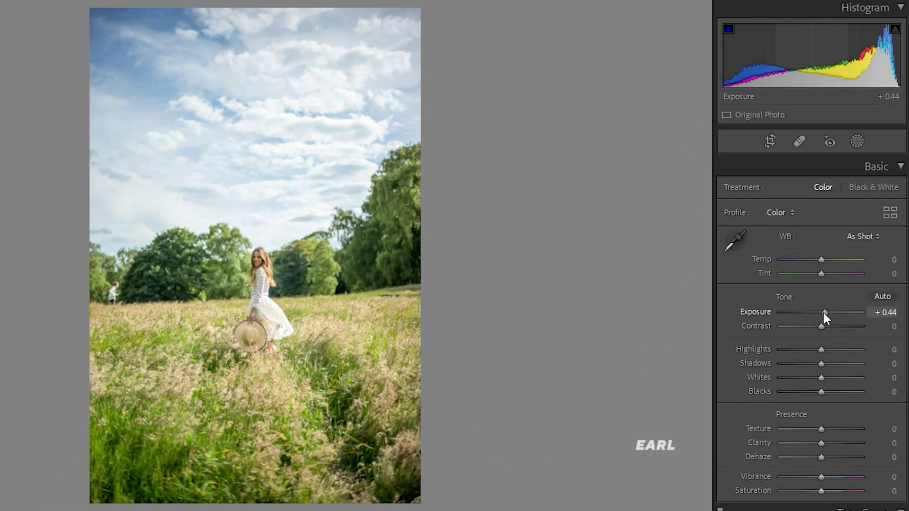
pyautogui.moveTo(820, 327)
pyautogui.mouseDown()
pyautogui.moveTo(804, 326)
pyautogui.moveTo(835, 350)
pyautogui.moveTo(830, 363)
pyautogui.moveTo(816, 362)
pyautogui.moveTo(829, 378)
pyautogui.moveTo(817, 392)
pyautogui.mouseUp()
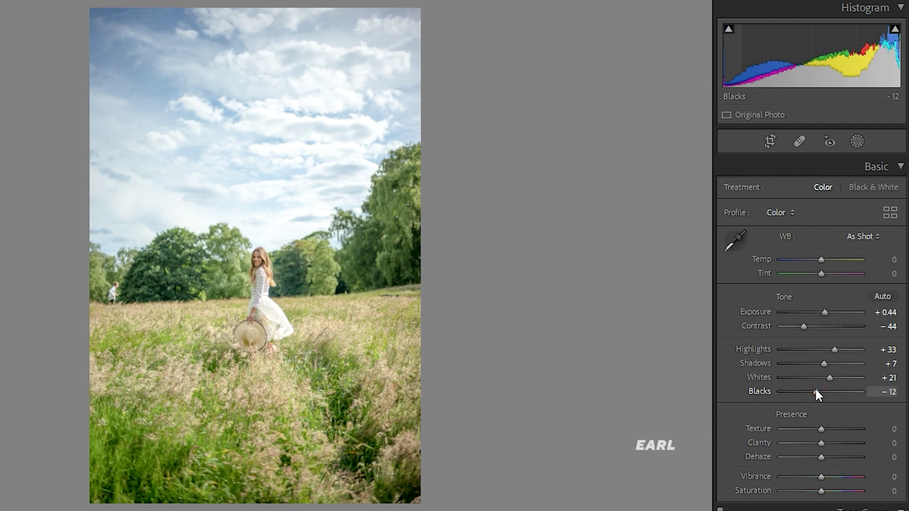
# - Set Presence to Texture +7, Clarity -7, Dehaze +14, Vibrance +30 and Saturation -12
pyautogui.scroll(-3, 757, 362)
pyautogui.moveTo(822, 337)
pyautogui.mouseDown()
pyautogui.moveTo(833, 336)
pyautogui.moveTo(824, 333)
pyautogui.moveTo(828, 365)
pyautogui.mouseUp()
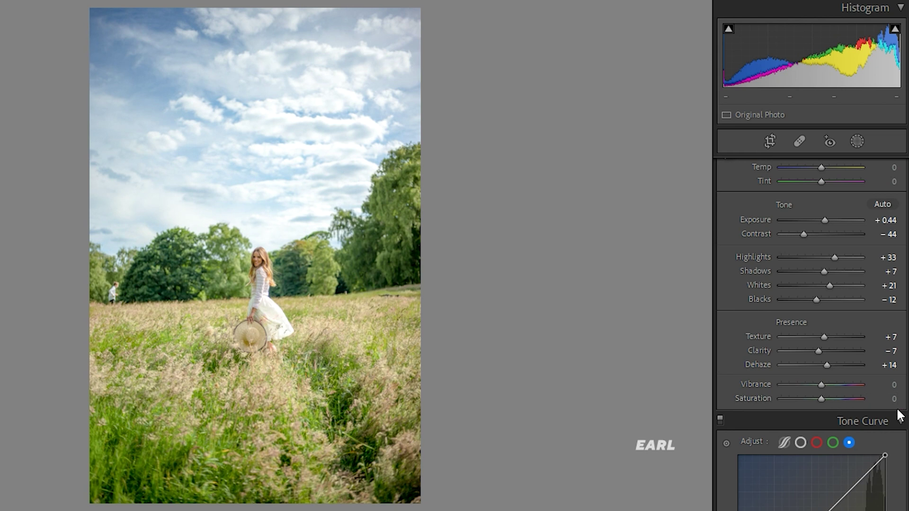
pyautogui.click(825, 384)
pyautogui.moveTo(828, 384); pyautogui.dragTo(831, 384)
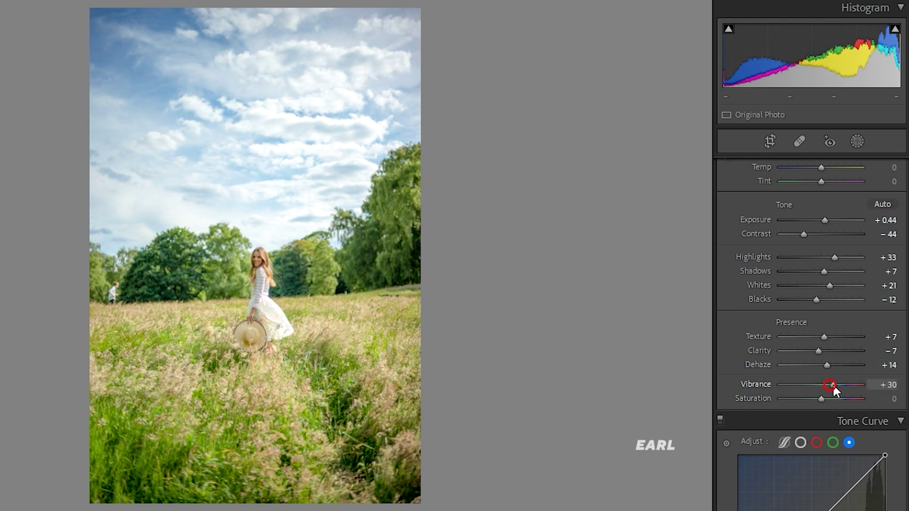
pyautogui.moveTo(815, 398); pyautogui.dragTo(819, 400)
pyautogui.scroll(-5, 823, 445)
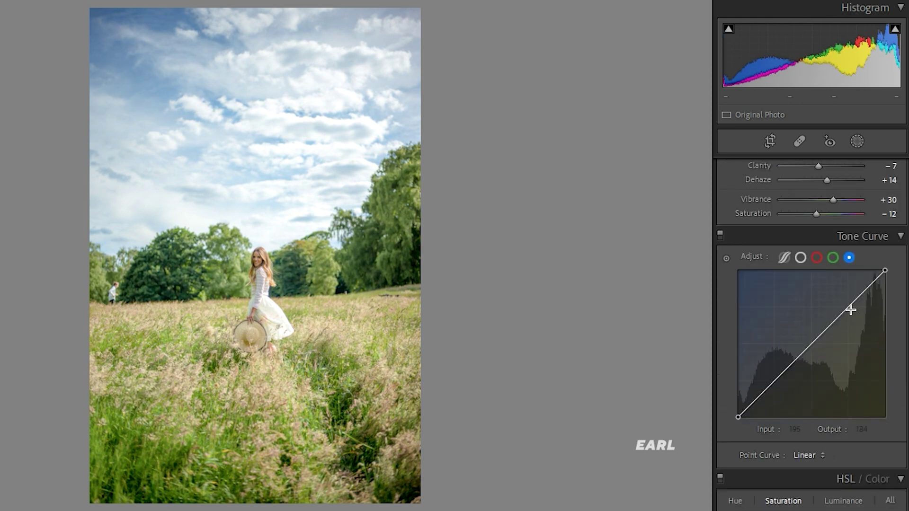
# - Add upper, midtone and shadow points to the RGB point curve to form a gentle S
pyautogui.click(800, 261)
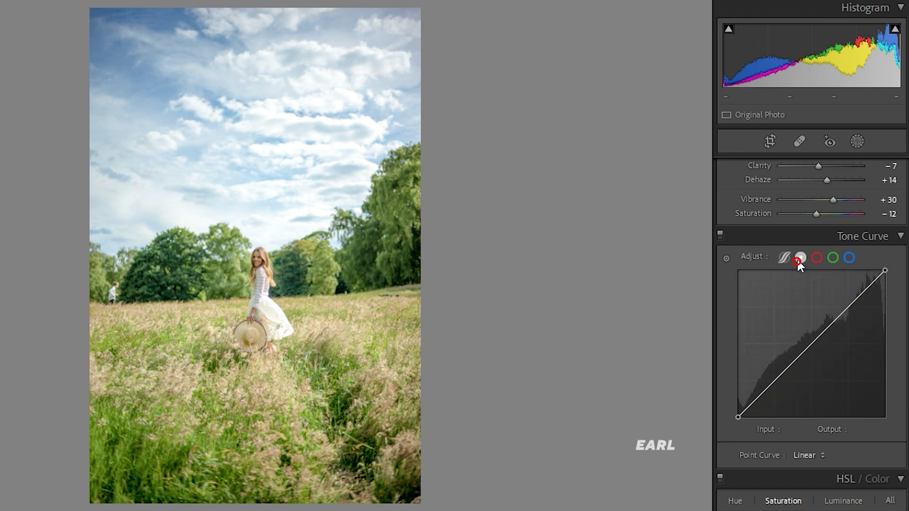
pyautogui.click(851, 307)
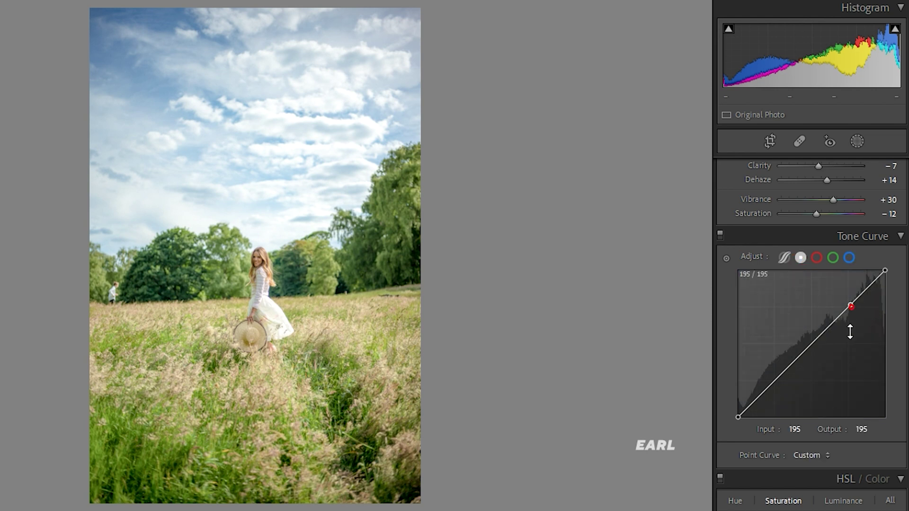
pyautogui.click(811, 348)
pyautogui.click(777, 381)
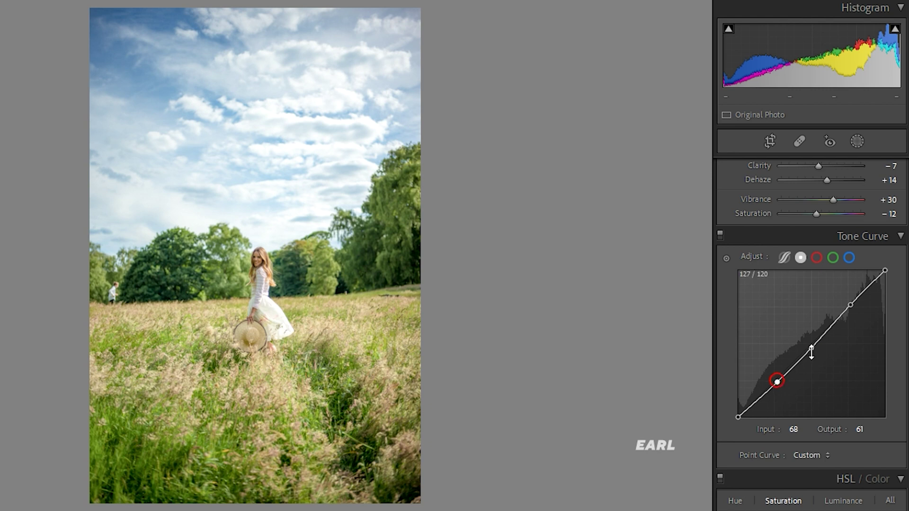
pyautogui.moveTo(812, 355); pyautogui.dragTo(810, 346)
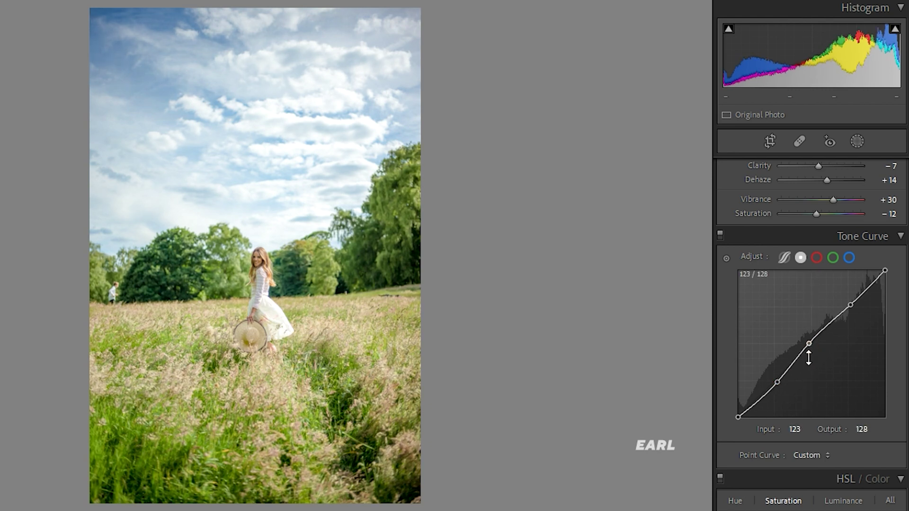
pyautogui.moveTo(810, 345)
pyautogui.mouseDown()
pyautogui.moveTo(813, 356)
pyautogui.moveTo(811, 346)
pyautogui.mouseUp()
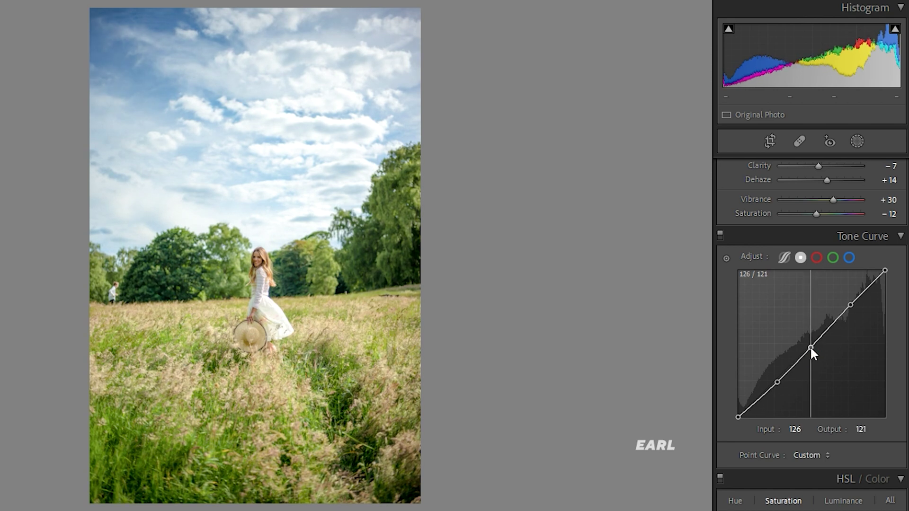
# - Lower the RGB white point to 238 and fine-tune the midtone and black points
pyautogui.moveTo(885, 270); pyautogui.dragTo(885, 280)
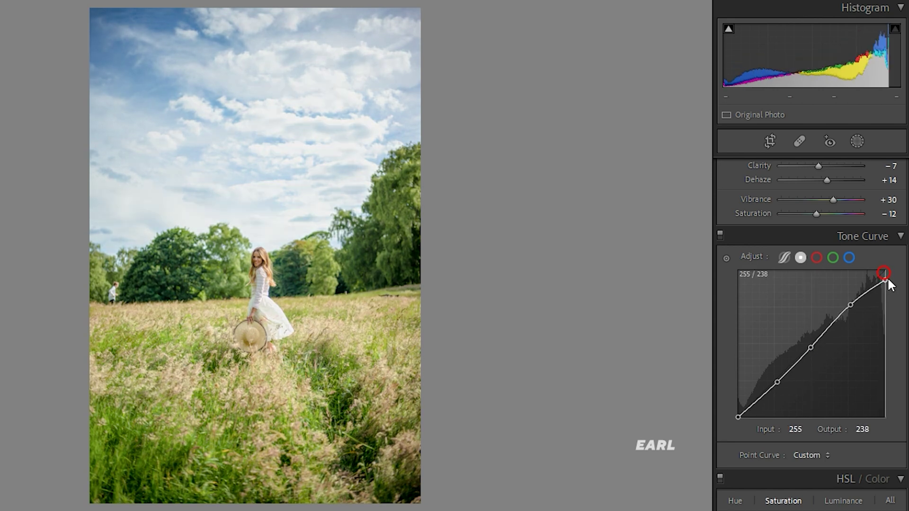
pyautogui.moveTo(813, 350); pyautogui.dragTo(814, 350)
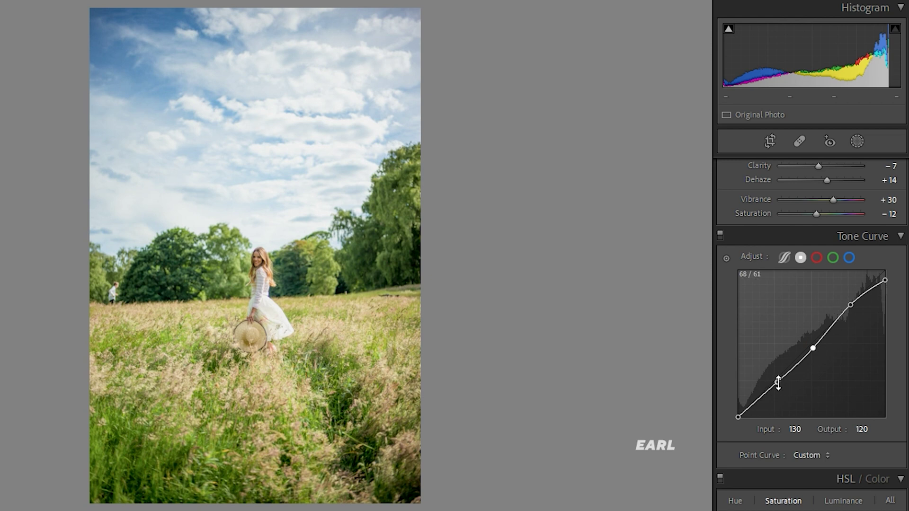
pyautogui.moveTo(738, 417); pyautogui.dragTo(741, 412)
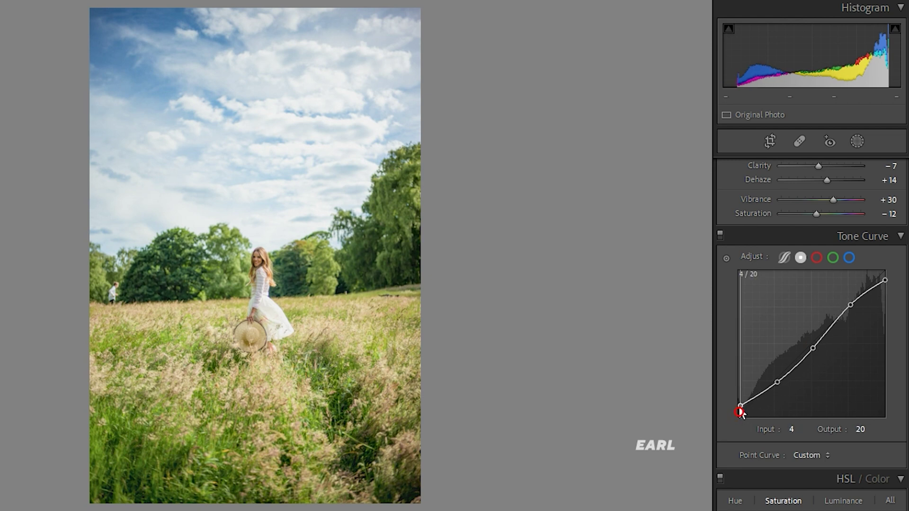
pyautogui.moveTo(741, 413); pyautogui.dragTo(740, 421)
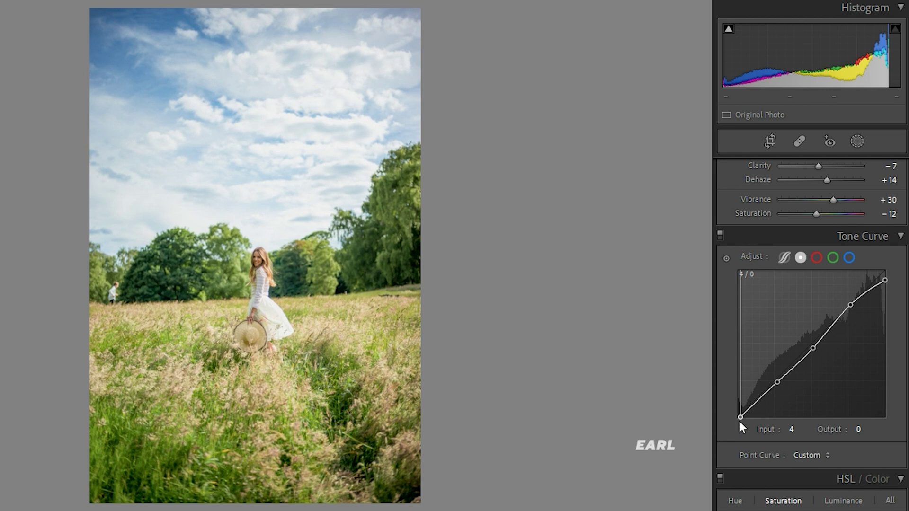
pyautogui.click(817, 258)
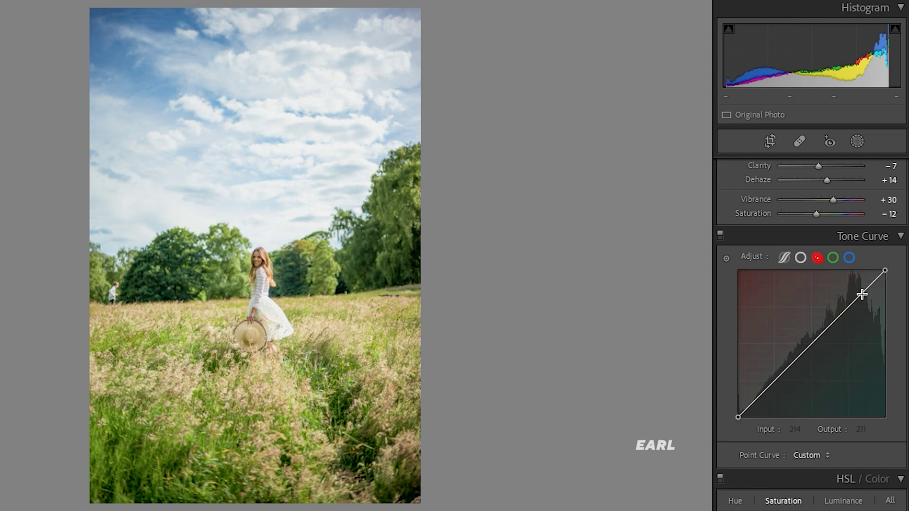
# - Anchor a midpoint on the red curve and pull its highlights down to 243
pyautogui.click(847, 307)
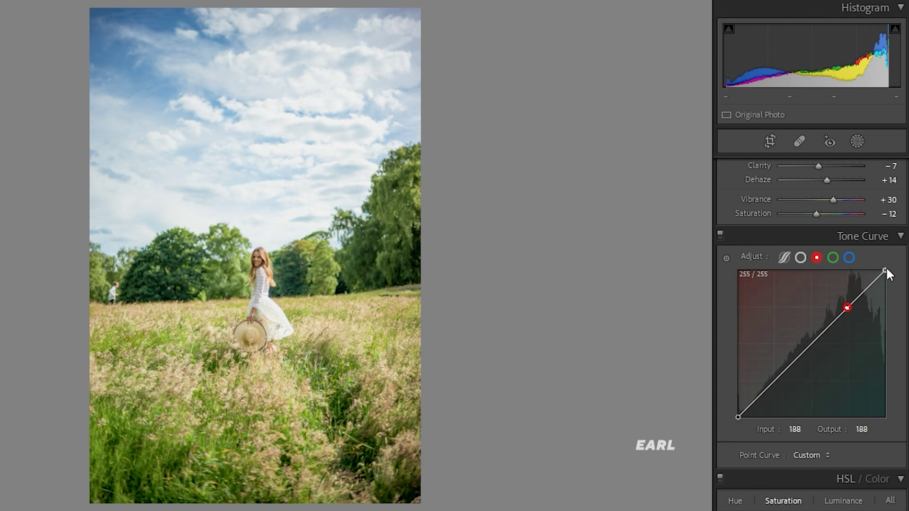
pyautogui.moveTo(886, 270); pyautogui.dragTo(886, 277)
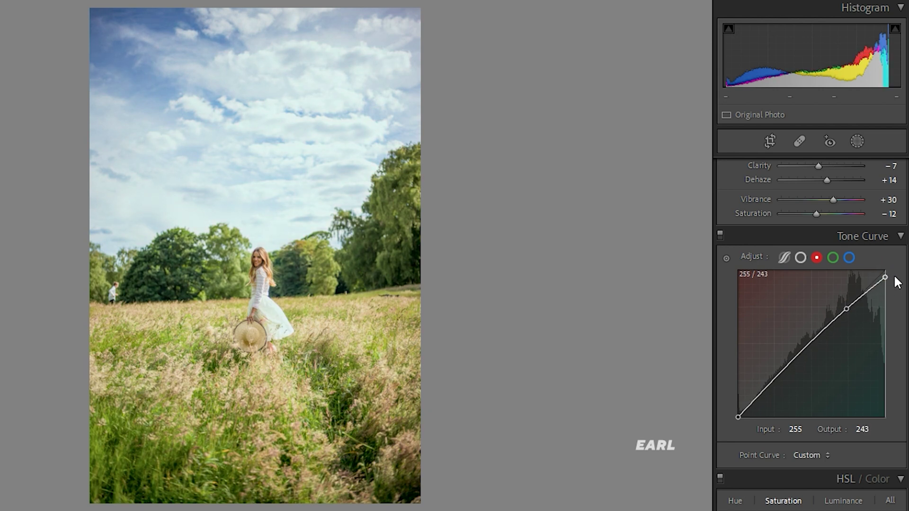
pyautogui.click(838, 259)
# - Add blue curve points, dip the shadow point to 55 and set the upper point to 181/186
pyautogui.click(846, 311)
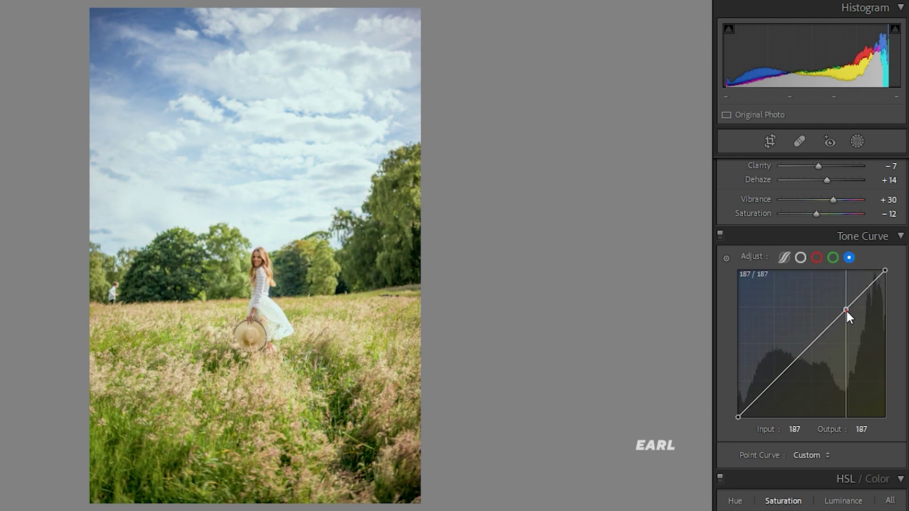
pyautogui.click(810, 346)
pyautogui.moveTo(773, 382); pyautogui.dragTo(773, 386)
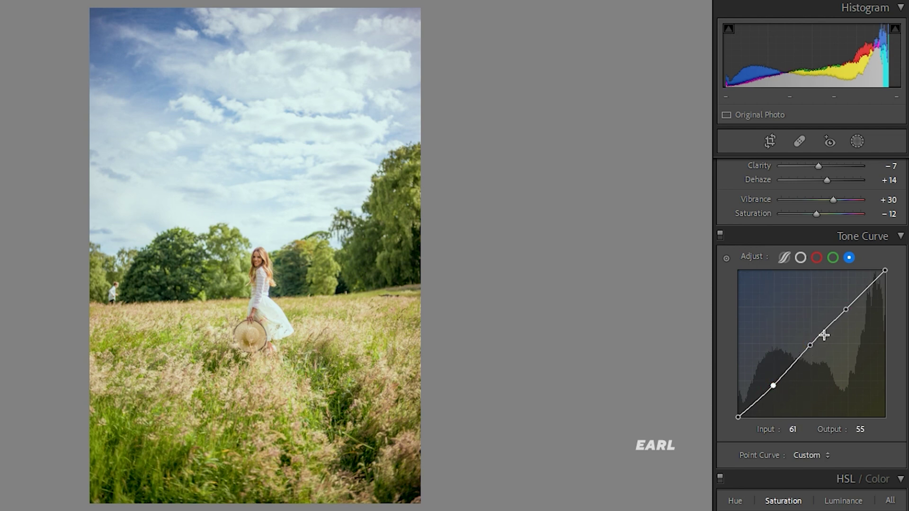
pyautogui.moveTo(845, 310); pyautogui.dragTo(843, 311)
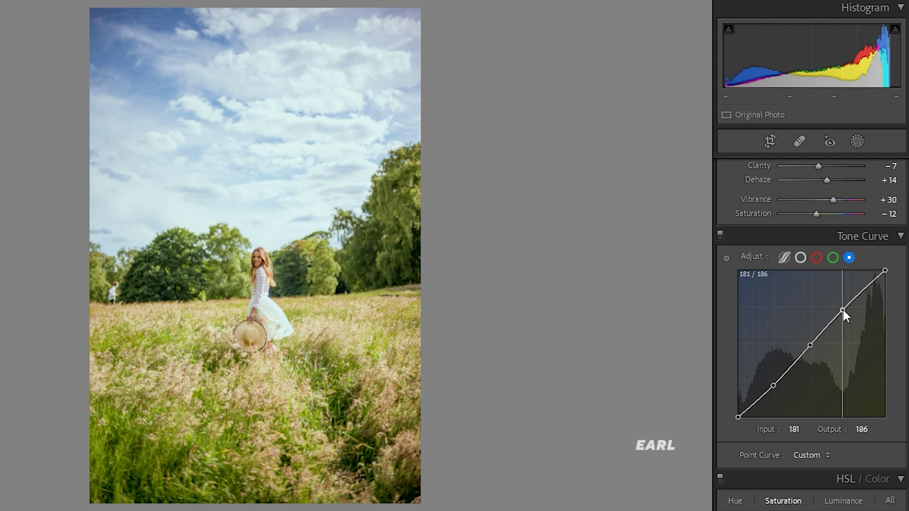
pyautogui.scroll(-5, 805, 308)
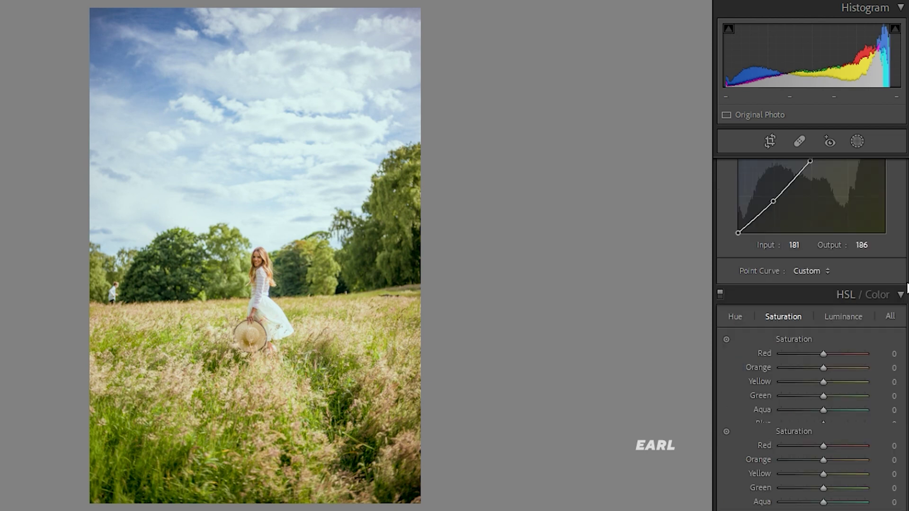
# - Set HSL Red saturation +3, Red hue +7 and Orange saturation +8
pyautogui.moveTo(823, 354); pyautogui.dragTo(821, 353)
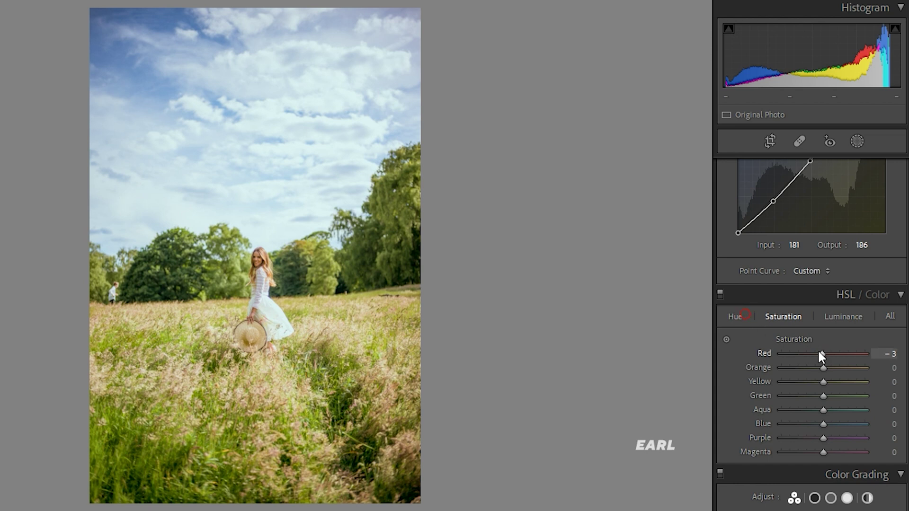
pyautogui.click(743, 316)
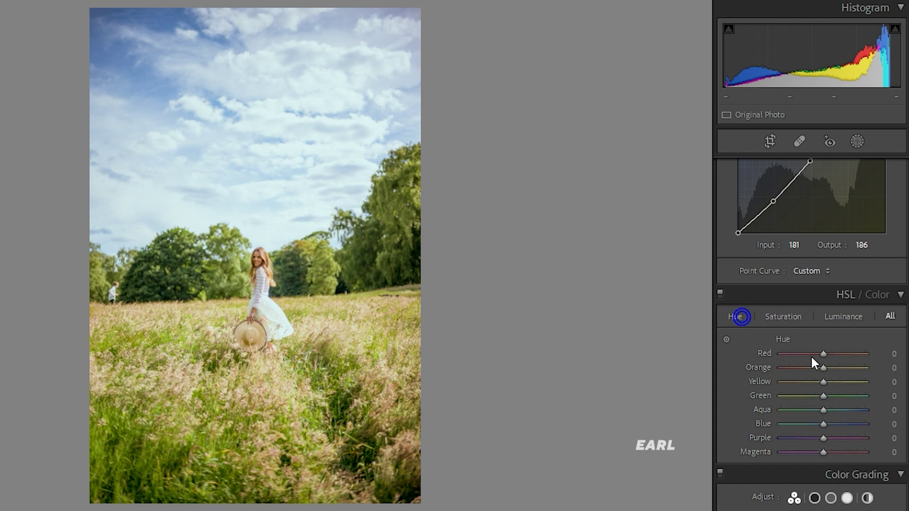
pyautogui.moveTo(822, 354); pyautogui.dragTo(786, 351)
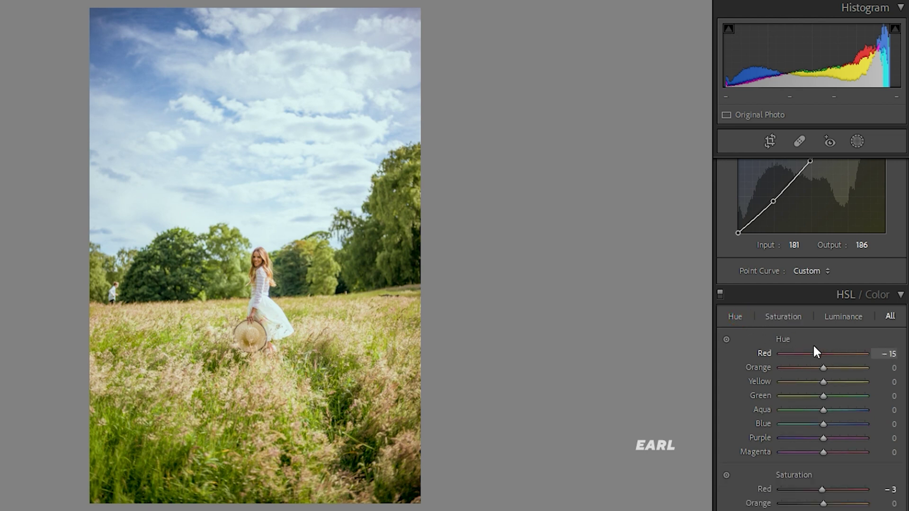
pyautogui.click(781, 312)
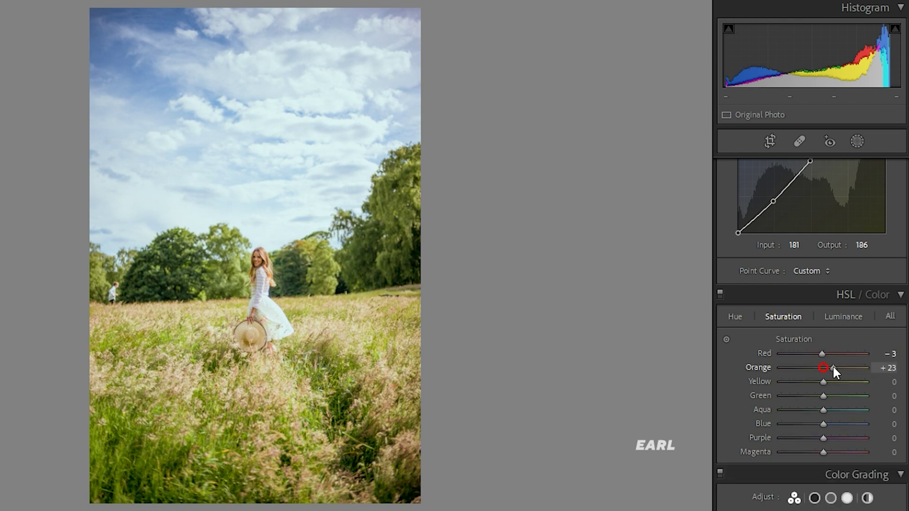
pyautogui.moveTo(803, 368); pyautogui.dragTo(828, 368)
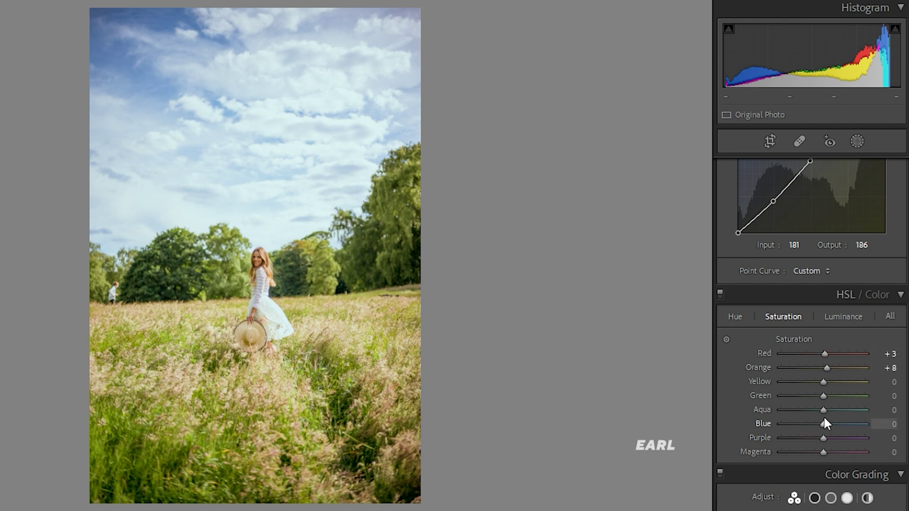
# - Give the Greens saturation +18, hue +18 and luminance +10
pyautogui.moveTo(823, 395); pyautogui.dragTo(831, 396)
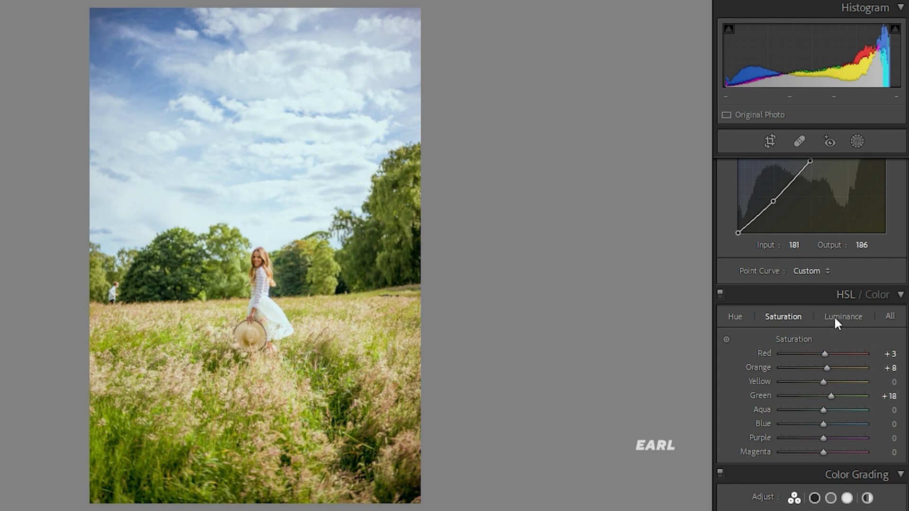
pyautogui.click(736, 318)
pyautogui.moveTo(825, 396); pyautogui.dragTo(832, 396)
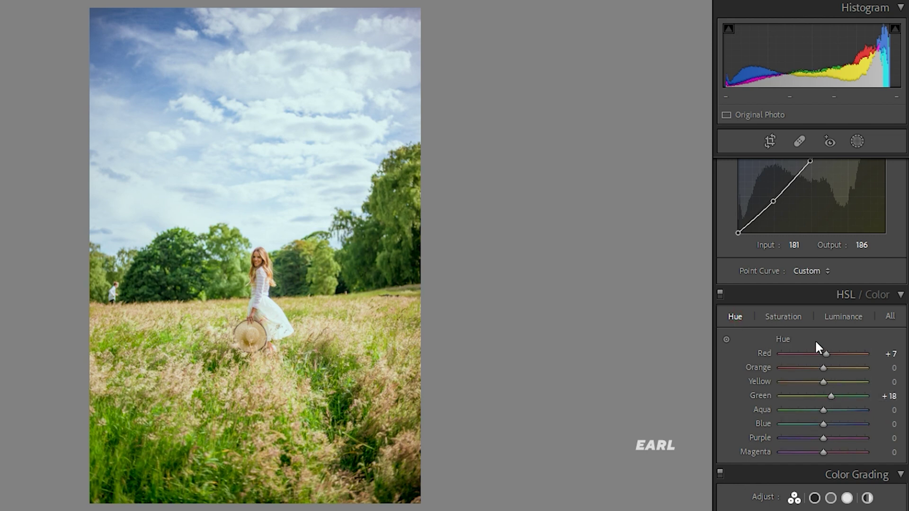
pyautogui.click(837, 318)
pyautogui.moveTo(824, 396); pyautogui.dragTo(823, 396)
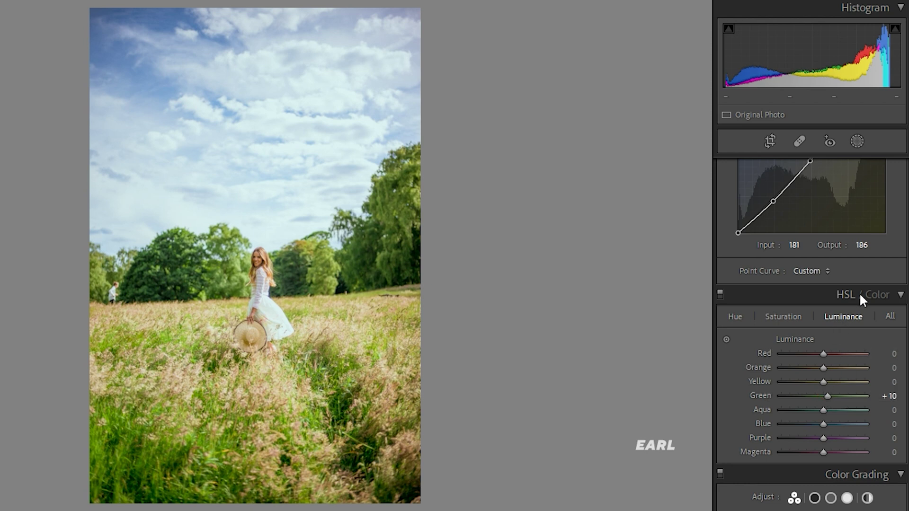
pyautogui.scroll(-5, 859, 331)
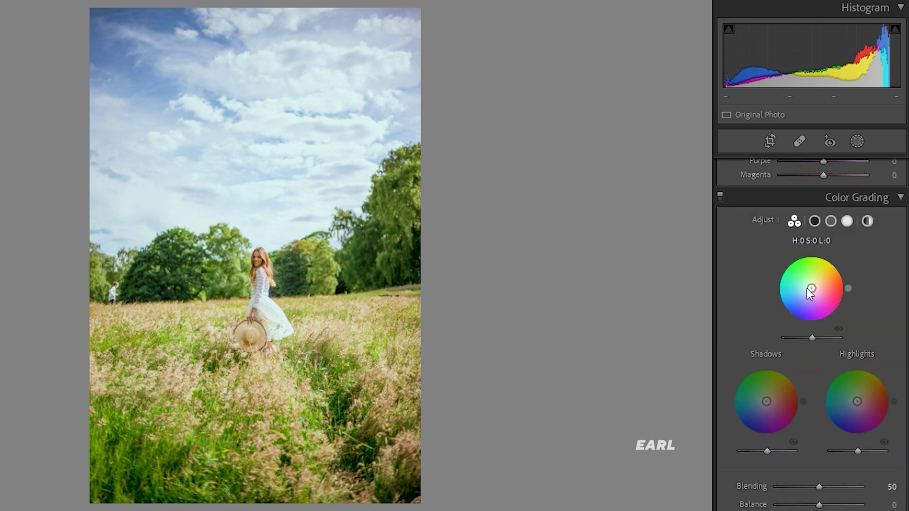
# - Grade midtones cool blue (H 209, S 12), shadows warm orange (H 28, S 17) and highlights golden
pyautogui.moveTo(810, 290); pyautogui.dragTo(809, 295)
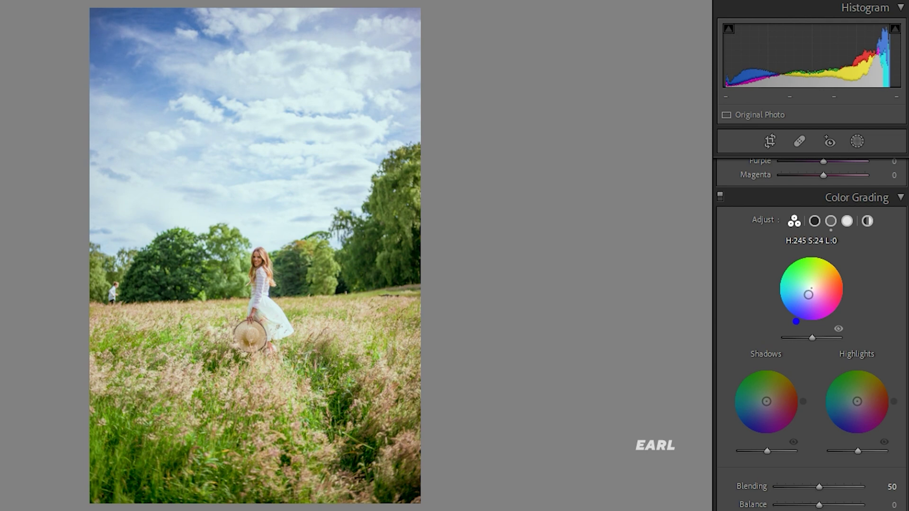
pyautogui.moveTo(808, 294); pyautogui.dragTo(809, 289)
pyautogui.moveTo(857, 401); pyautogui.dragTo(860, 400)
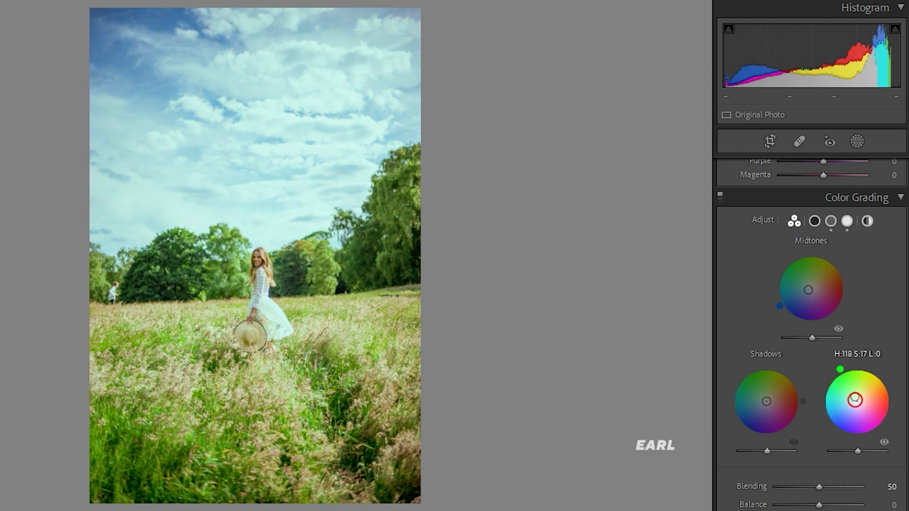
pyautogui.moveTo(767, 402); pyautogui.dragTo(769, 399)
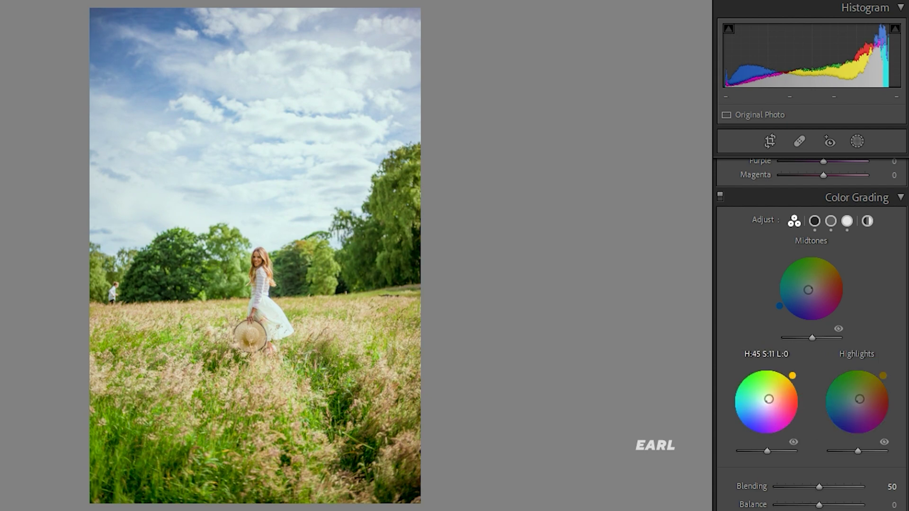
pyautogui.moveTo(770, 399); pyautogui.dragTo(771, 399)
pyautogui.scroll(-4, 817, 374)
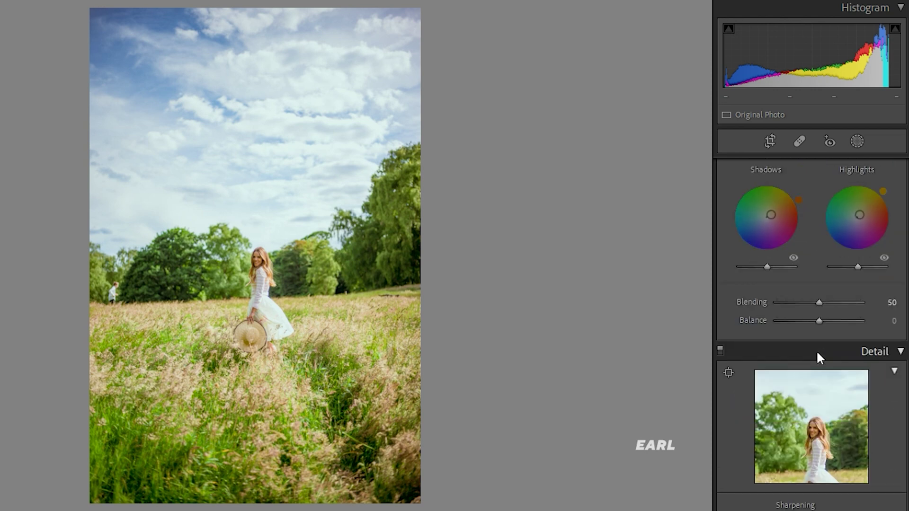
pyautogui.scroll(-2, 843, 440)
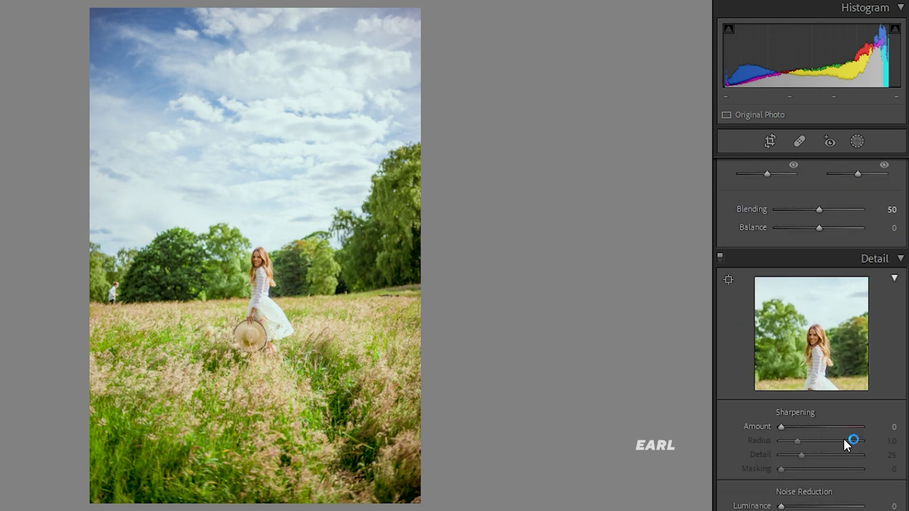
pyautogui.scroll(-4, 845, 439)
pyautogui.scroll(12, 853, 422)
pyautogui.scroll(10, 854, 415)
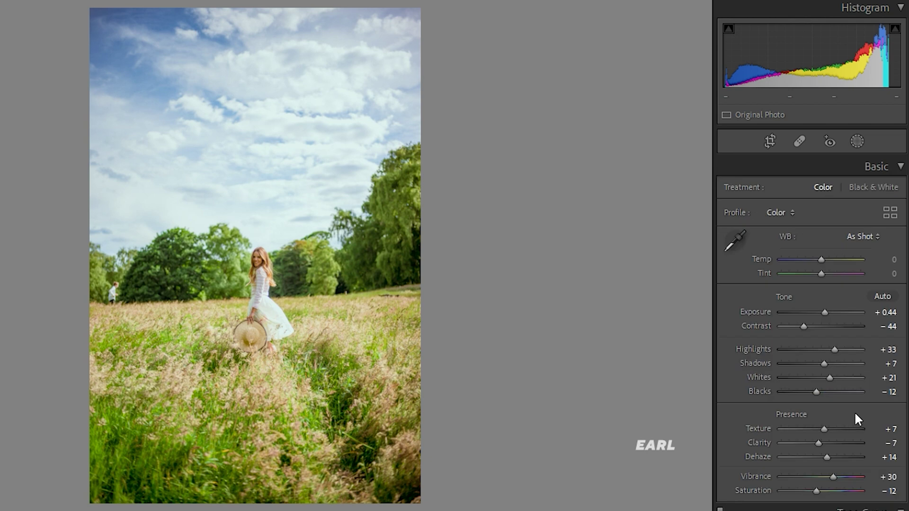
# - Set Exposure +0.53, Contrast -84, Shadows +14, Blacks +4, Vibrance +37, and compare with the original
pyautogui.moveTo(826, 313); pyautogui.dragTo(825, 316)
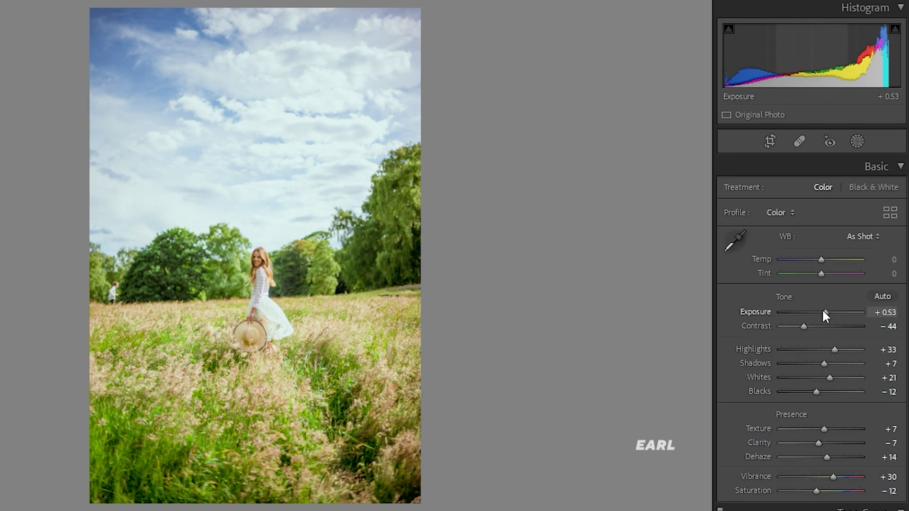
pyautogui.moveTo(805, 327); pyautogui.dragTo(789, 327)
pyautogui.moveTo(816, 392); pyautogui.dragTo(828, 364)
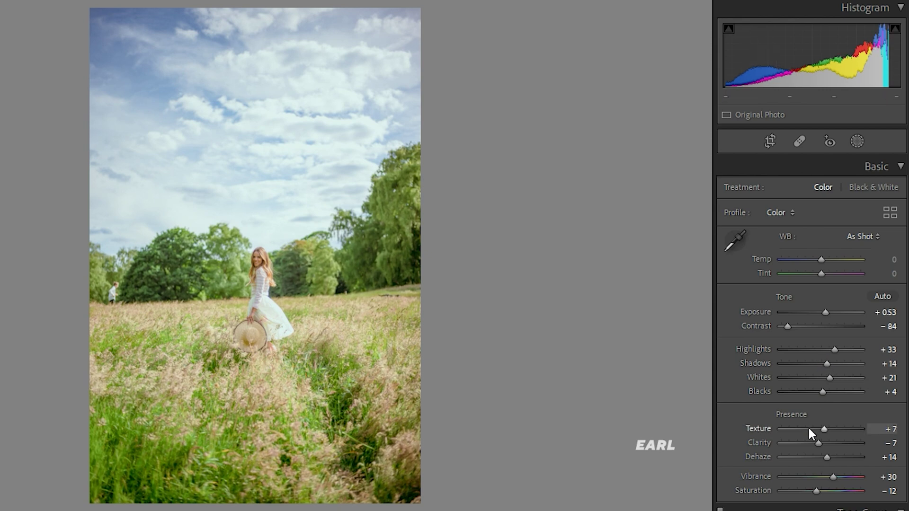
pyautogui.moveTo(833, 478); pyautogui.dragTo(835, 477)
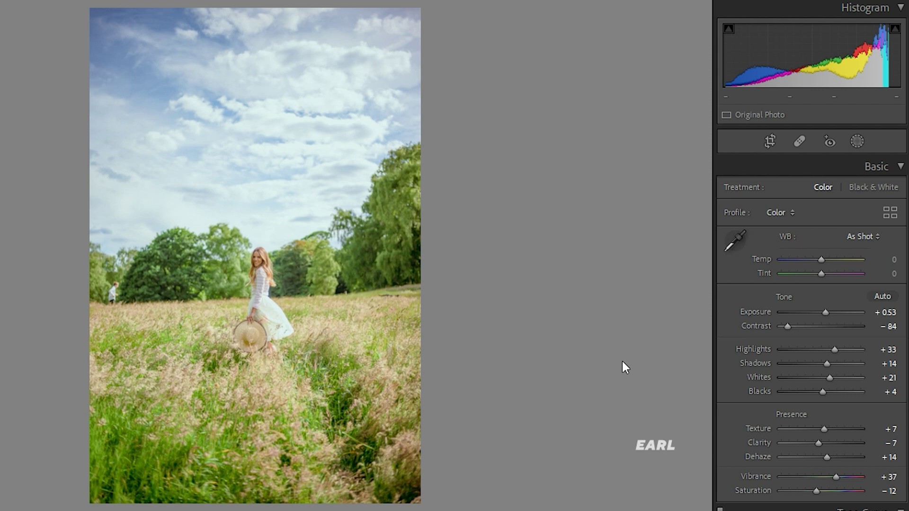
pyautogui.press('\\')
pyautogui.press('\\')
pyautogui.press('\\')
pyautogui.press('\\')
pyautogui.press('\\')
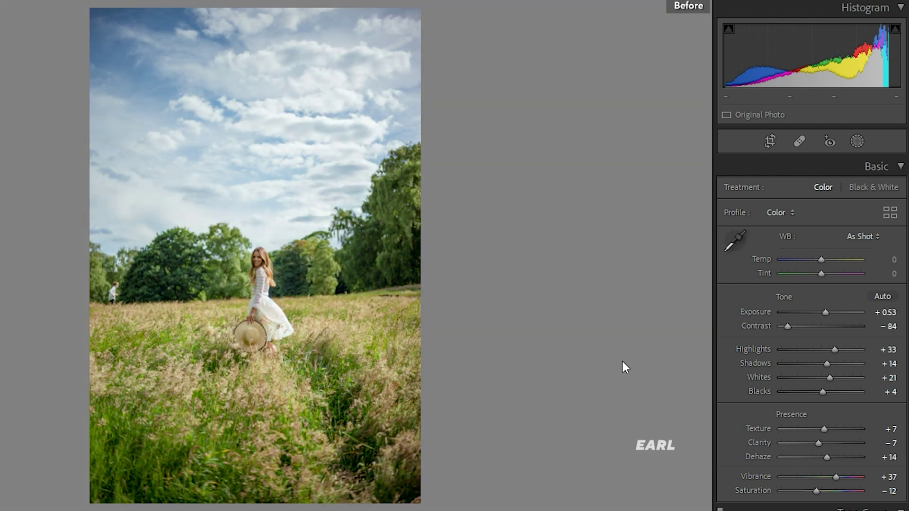
pyautogui.press('\\')
pyautogui.press('\\')
pyautogui.press('\\')
pyautogui.press('\\')
pyautogui.press('\\')
pyautogui.press('\\')
pyautogui.press('\\')
pyautogui.press('\\')
pyautogui.press('\\')
pyautogui.press('\\')
pyautogui.press('\\')
pyautogui.press('\\')
pyautogui.press('\\')
pyautogui.press('\\')
pyautogui.press('\\')
pyautogui.press('\\')
pyautogui.press('\\')
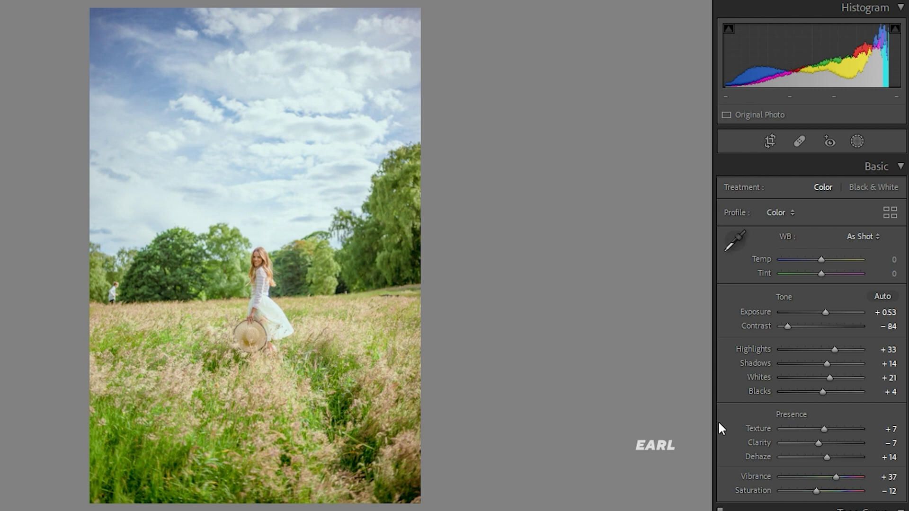
pyautogui.press('Right')
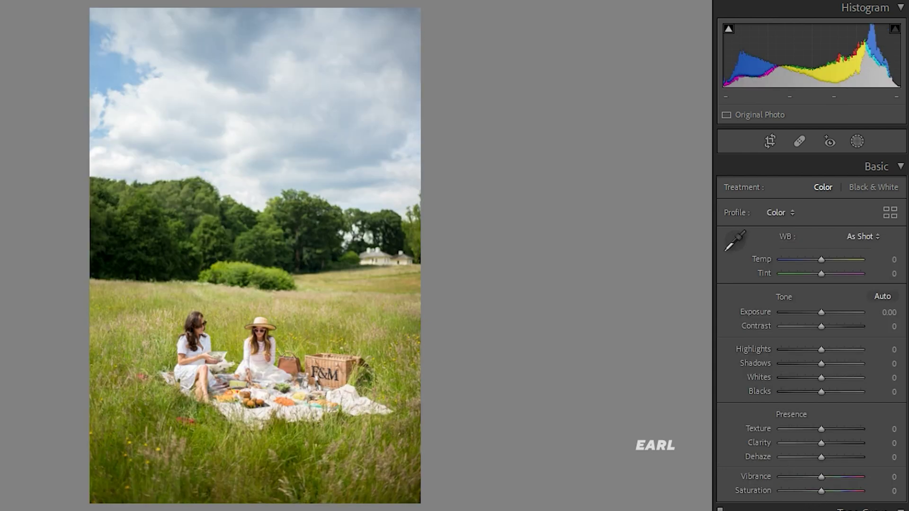
# - Paste the field photo's settings onto the current shot and the woman-walking photo, comparing Before/After
pyautogui.hotkey('ctrl', 'shift', 'v')
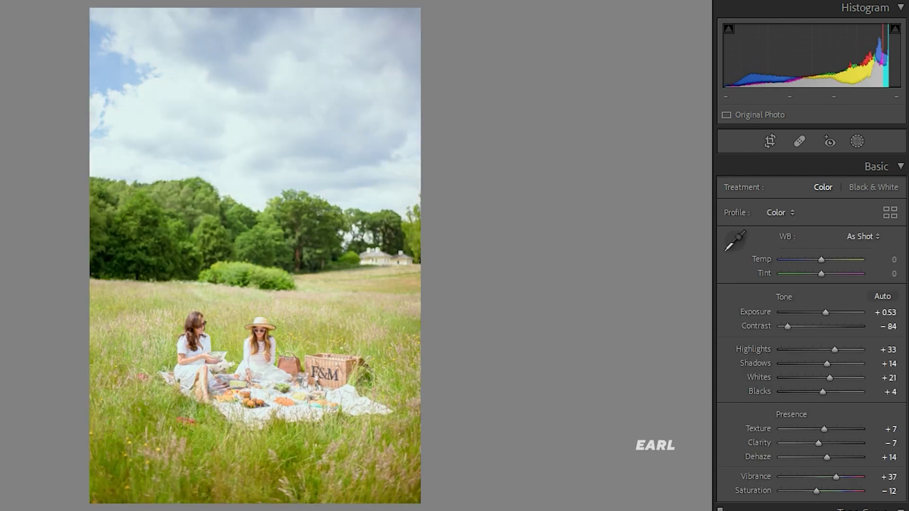
pyautogui.press('\\')
pyautogui.press('\\')
pyautogui.press('\\')
pyautogui.press('\\')
pyautogui.press('\\')
pyautogui.press('\\')
pyautogui.press('\\')
pyautogui.press('\\')
pyautogui.press('Right')
pyautogui.hotkey('ctrl', 'shift', 'v')
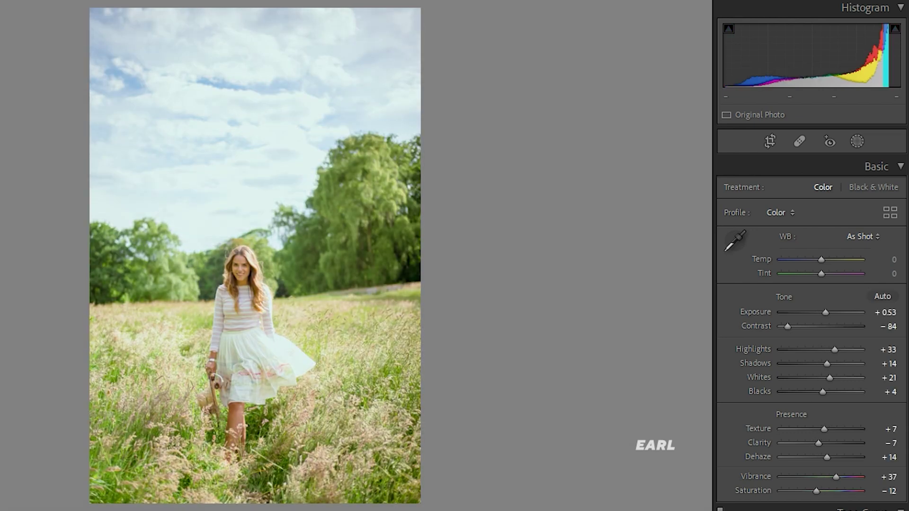
pyautogui.press('\\')
pyautogui.press('\\')
pyautogui.press('\\')
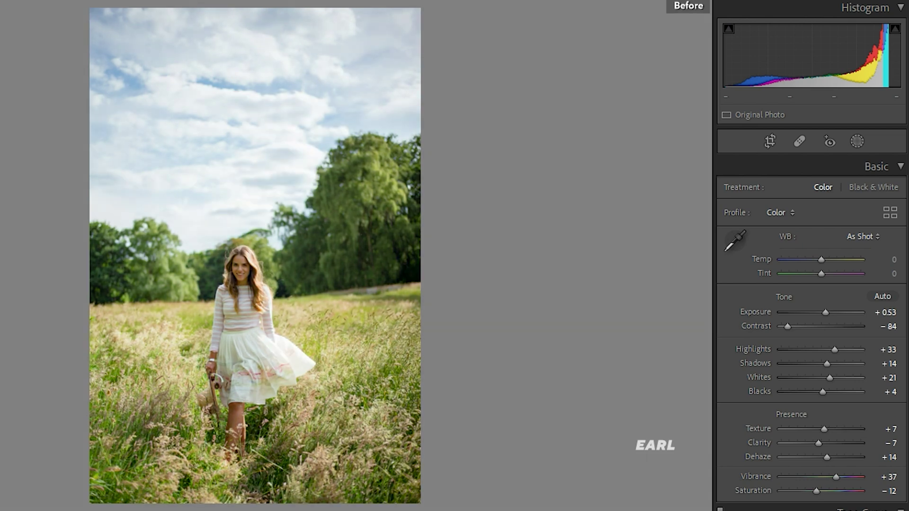
pyautogui.press('\\')
pyautogui.press('\\')
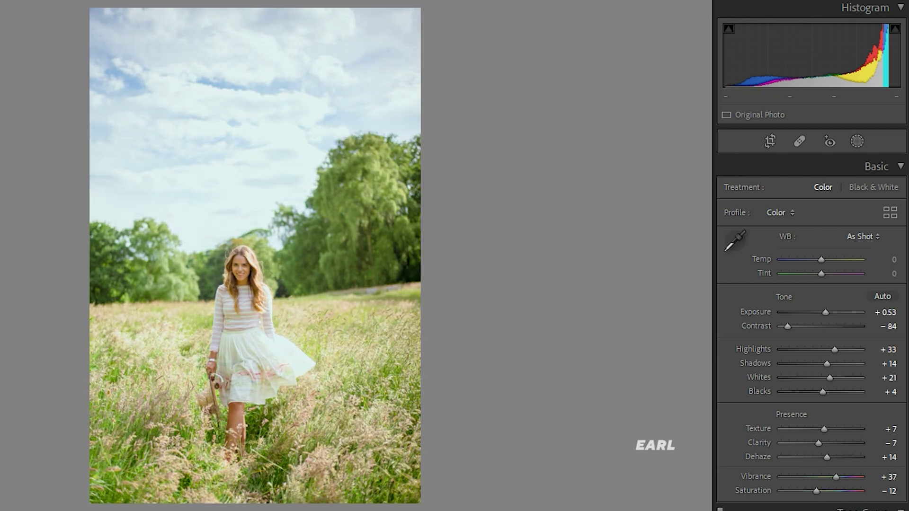
pyautogui.press('\\')
pyautogui.press('\\')
pyautogui.press('\\')
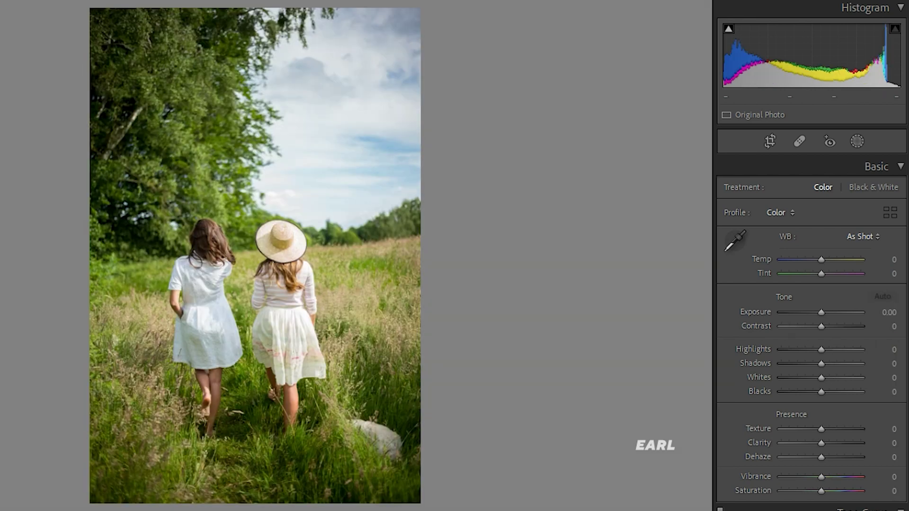
pyautogui.press('\\')
pyautogui.press('\\')
pyautogui.press('\\')
pyautogui.press('\\')
pyautogui.press('\\')
pyautogui.press('\\')
# - Review the hat-toss photo, then paste settings onto the picnic photo and reset its Dehaze to 0
pyautogui.press('Right')
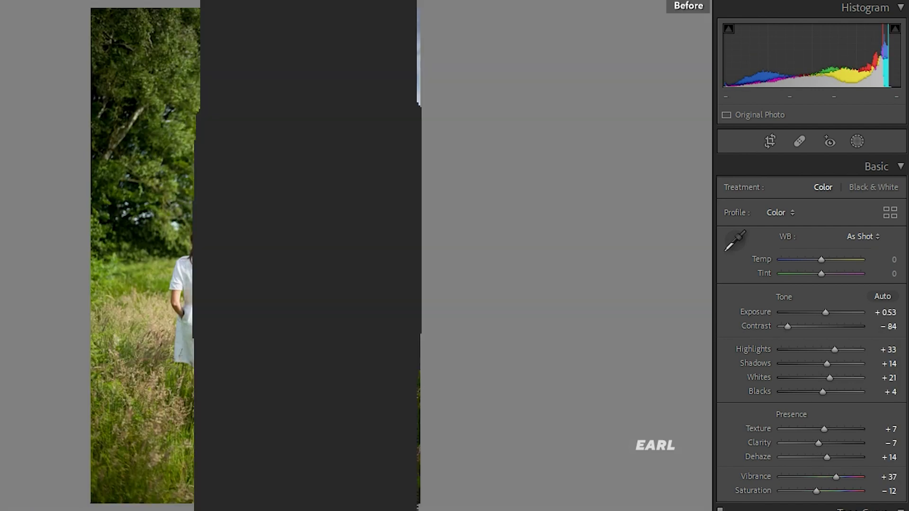
pyautogui.press('\\')
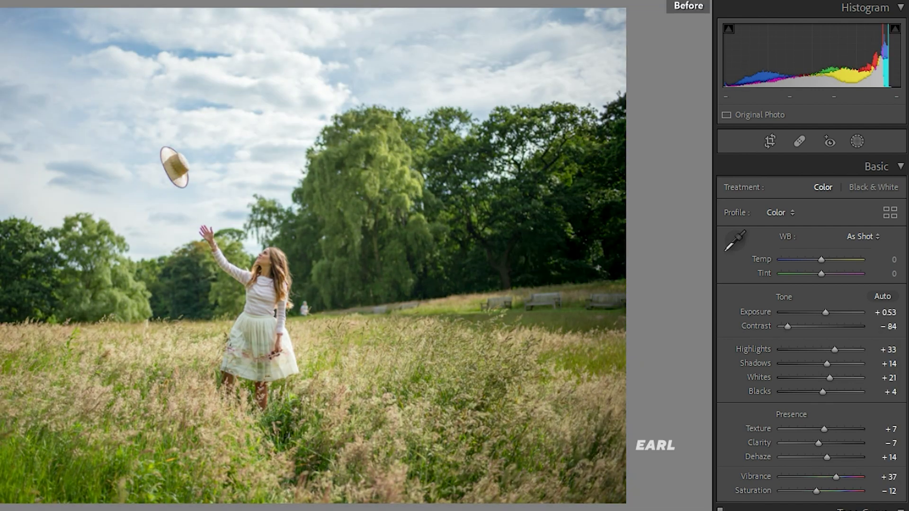
pyautogui.press('\\')
pyautogui.press('\\')
pyautogui.press('\\')
pyautogui.press('\\')
pyautogui.press('\\')
pyautogui.press('Right')
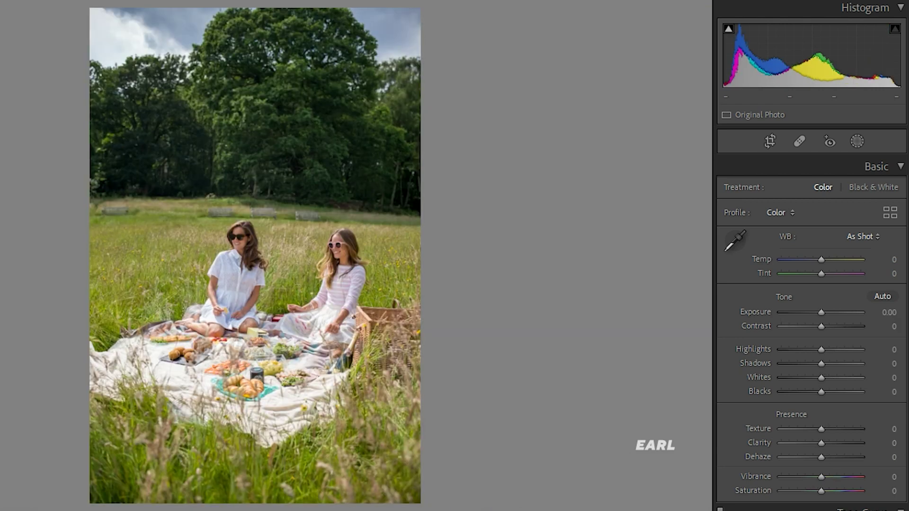
pyautogui.hotkey('ctrl', 'shift', 'v')
pyautogui.press('\\')
pyautogui.press('\\')
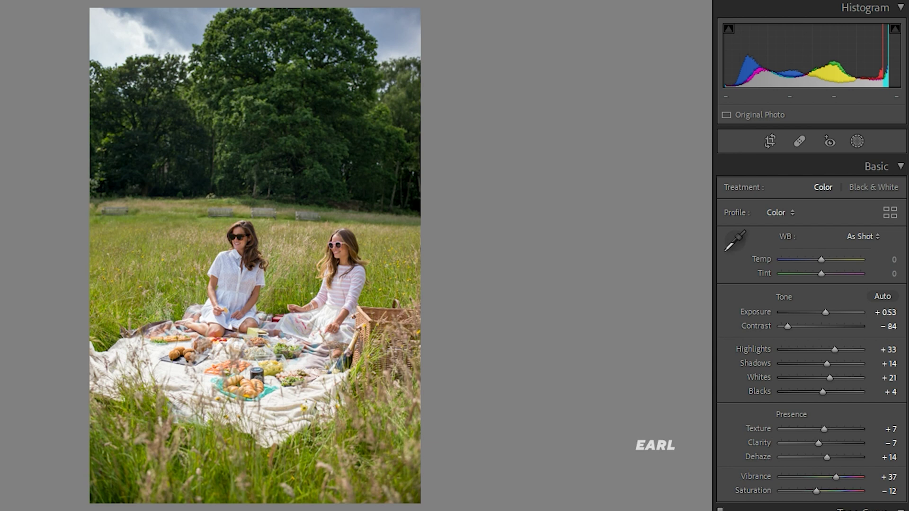
pyautogui.press('\\')
pyautogui.press('\\')
pyautogui.doubleClick(759, 456)
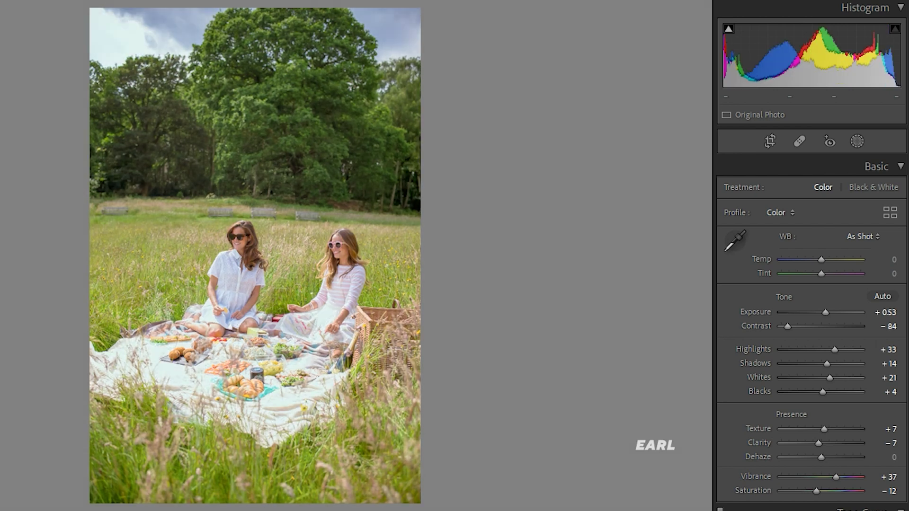
pyautogui.press('Right')
pyautogui.press('\\')
pyautogui.press('\\')
pyautogui.press('\\')
pyautogui.press('\\')
# - Compare the dog and meadow photos, then paste the settings onto the next picnic photo
pyautogui.press('\\')
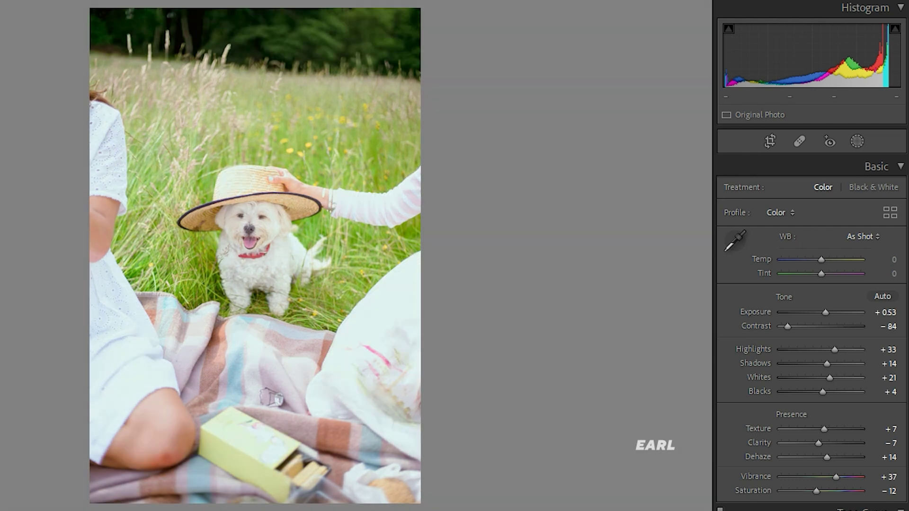
pyautogui.press('Right')
pyautogui.press('\\')
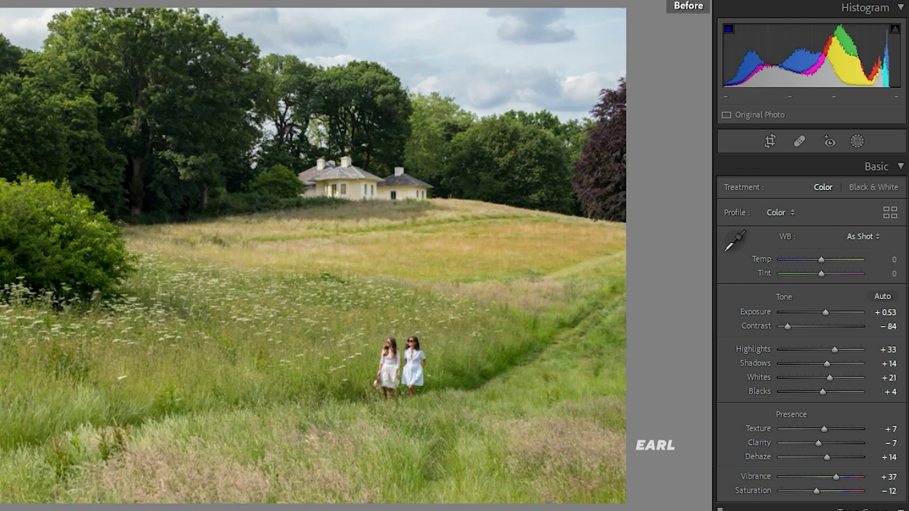
pyautogui.press('\\')
pyautogui.press('\\')
pyautogui.press('\\')
pyautogui.press('\\')
pyautogui.press('Right')
pyautogui.hotkey('ctrl', 'shift', 'v')
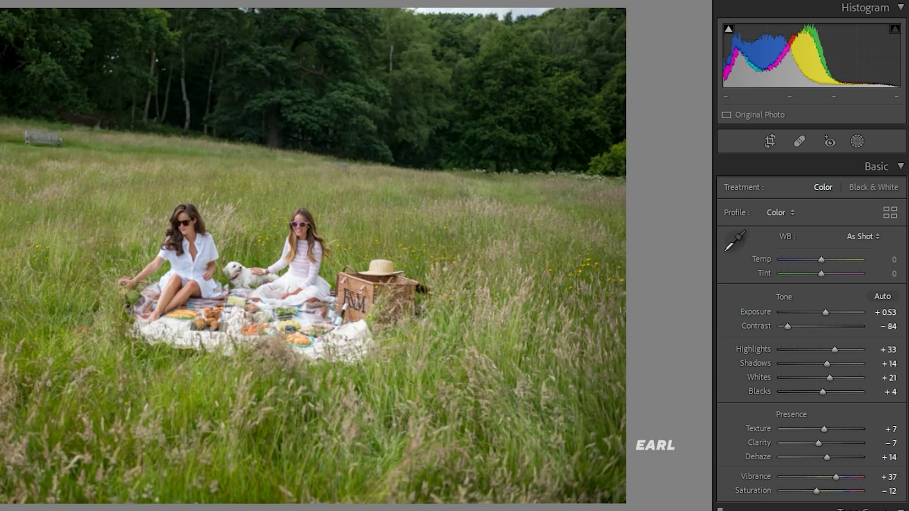
pyautogui.press('\\')
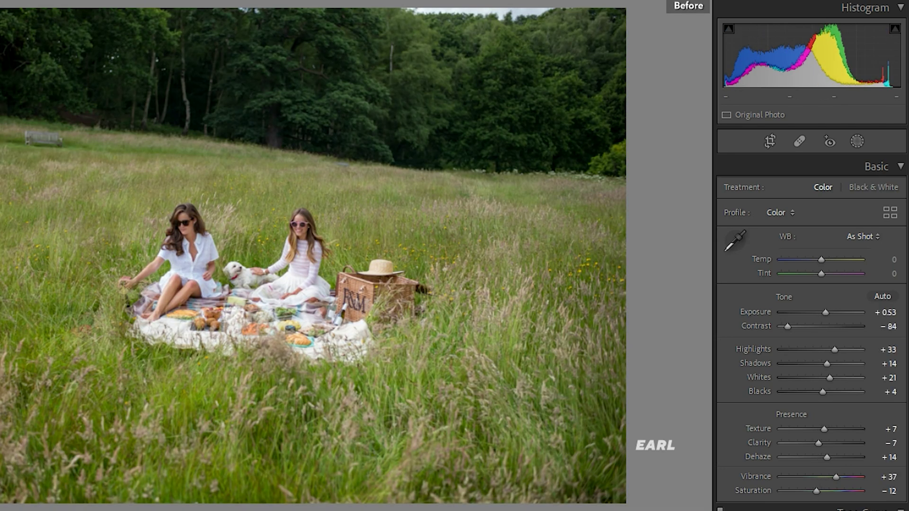
pyautogui.press('\\')
# - Paste the settings onto the picnic-with-dog and twirling-girl photos
pyautogui.press('Right')
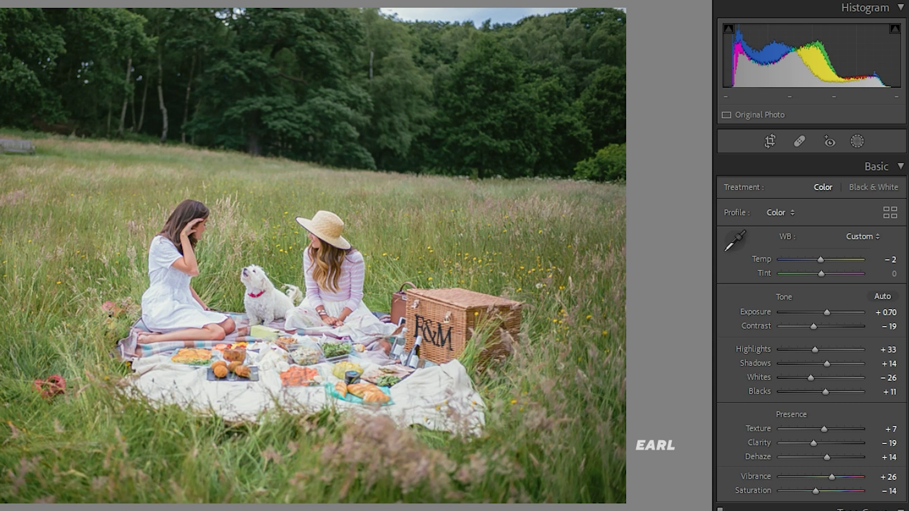
pyautogui.hotkey('ctrl', 'shift', 'v')
pyautogui.press('\\')
pyautogui.press('\\')
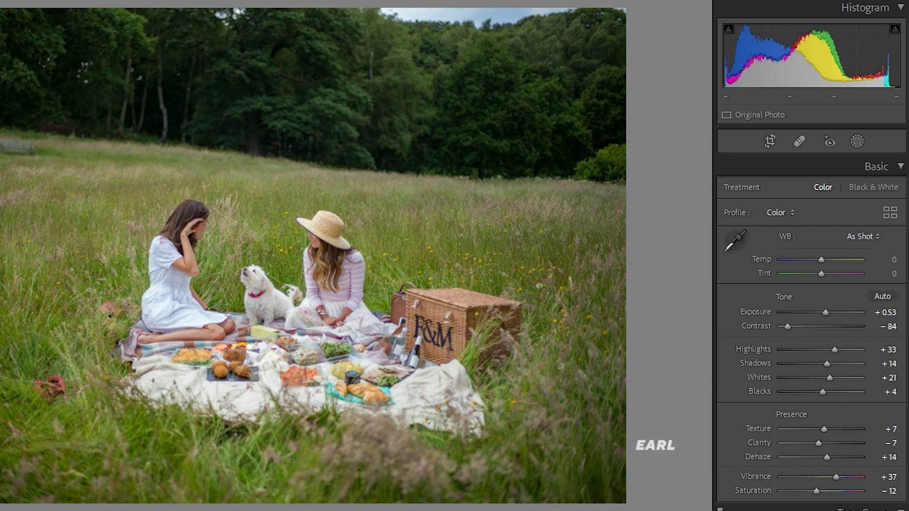
pyautogui.press('Right')
pyautogui.hotkey('ctrl', 'shift', 'v')
pyautogui.press('\\')
pyautogui.press('\\')
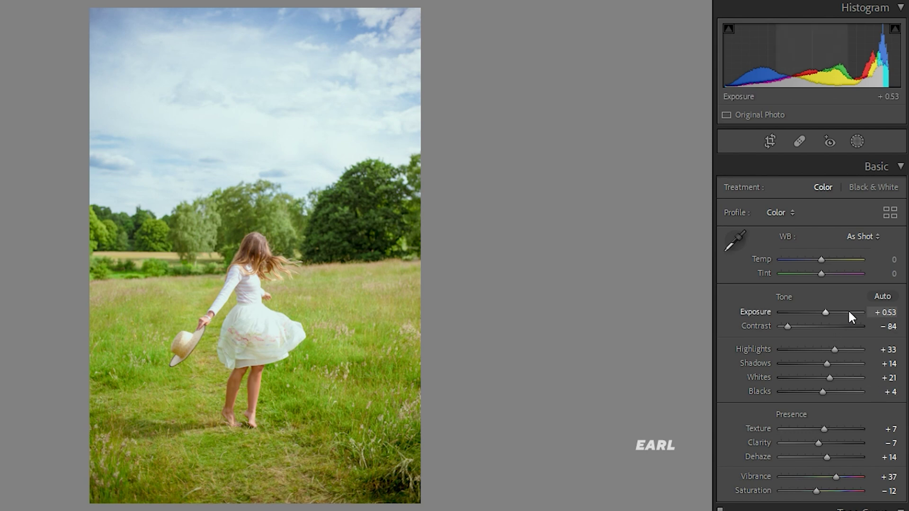